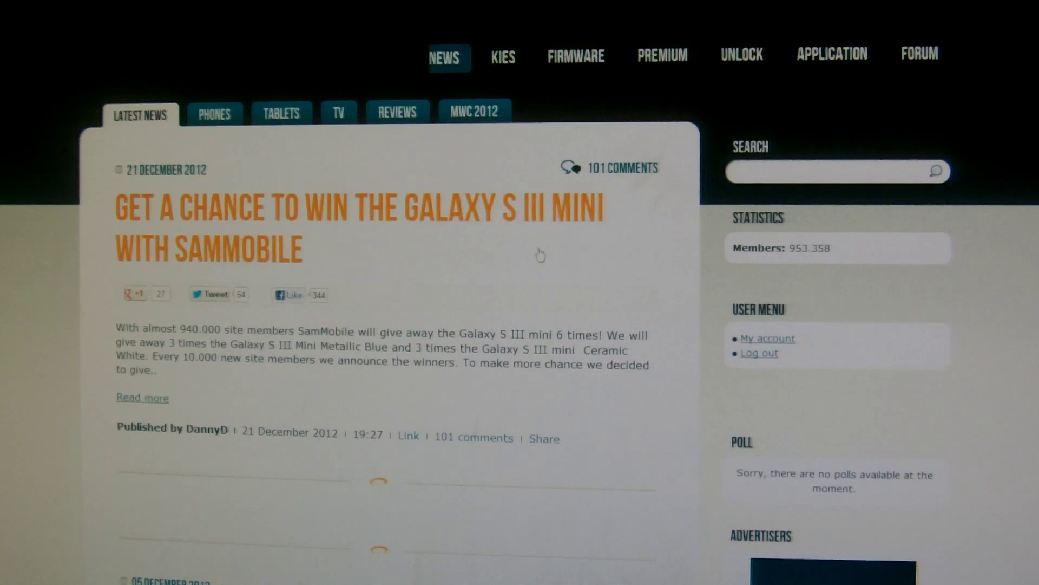
Step: Go to SamMobile's Firmware section and its Firmwares and Files page
left_click(574, 64)
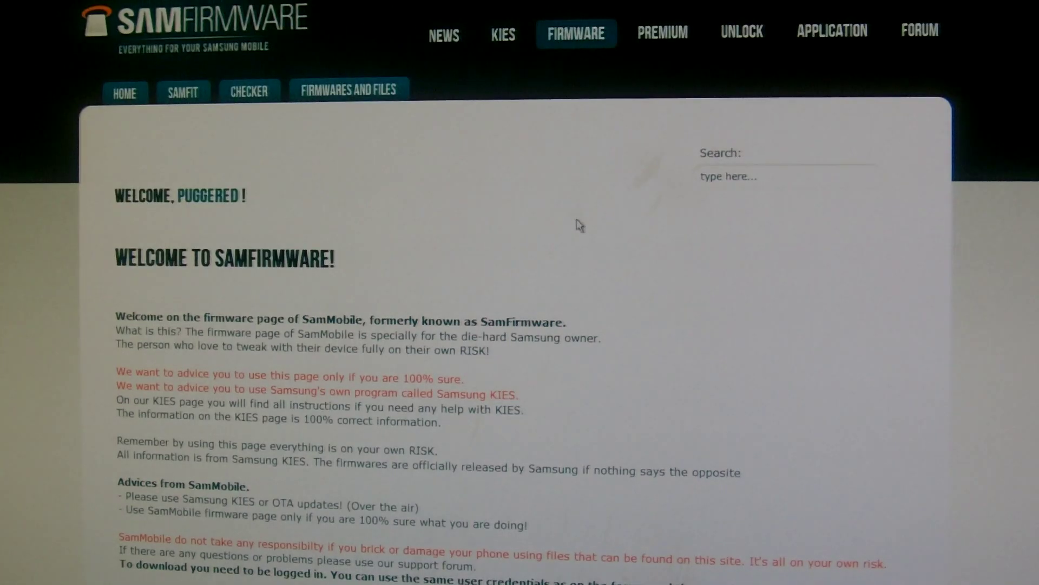
left_click(351, 93)
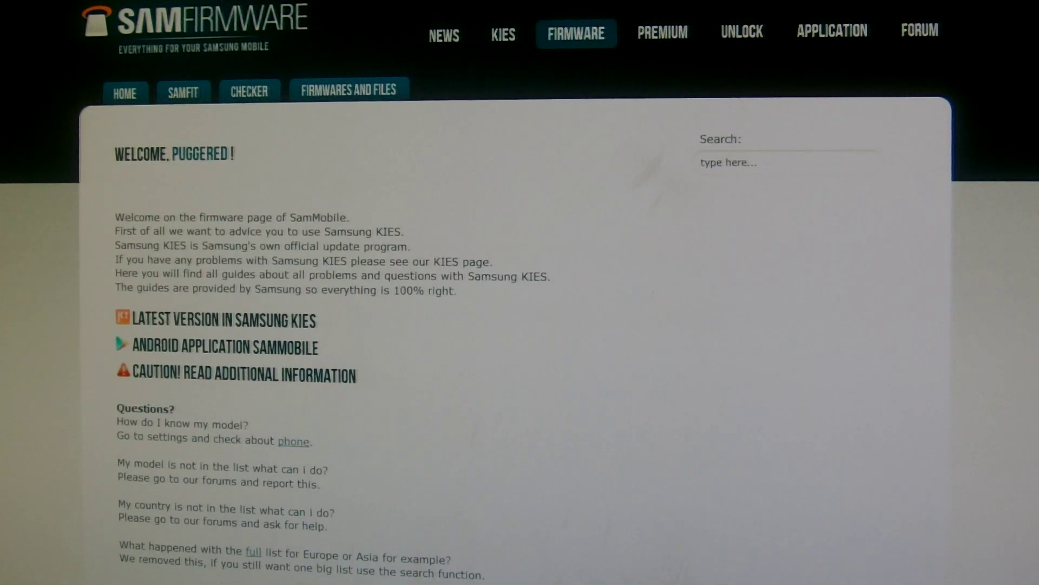
scroll(520, 325, "down", 4)
scroll(520, 325, "down", 4)
scroll(521, 324, "down", 2)
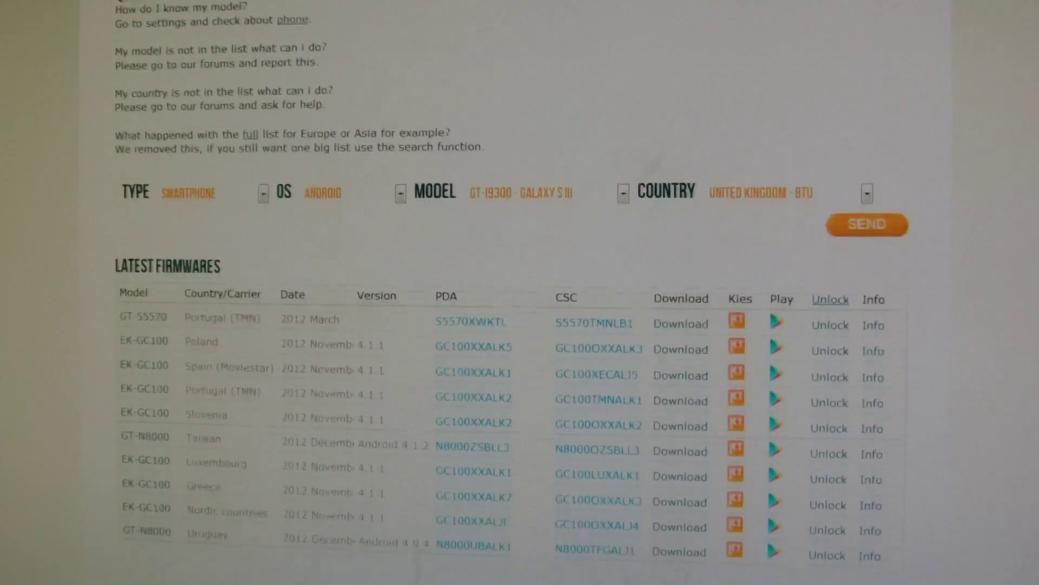
scroll(520, 325, "down", 1)
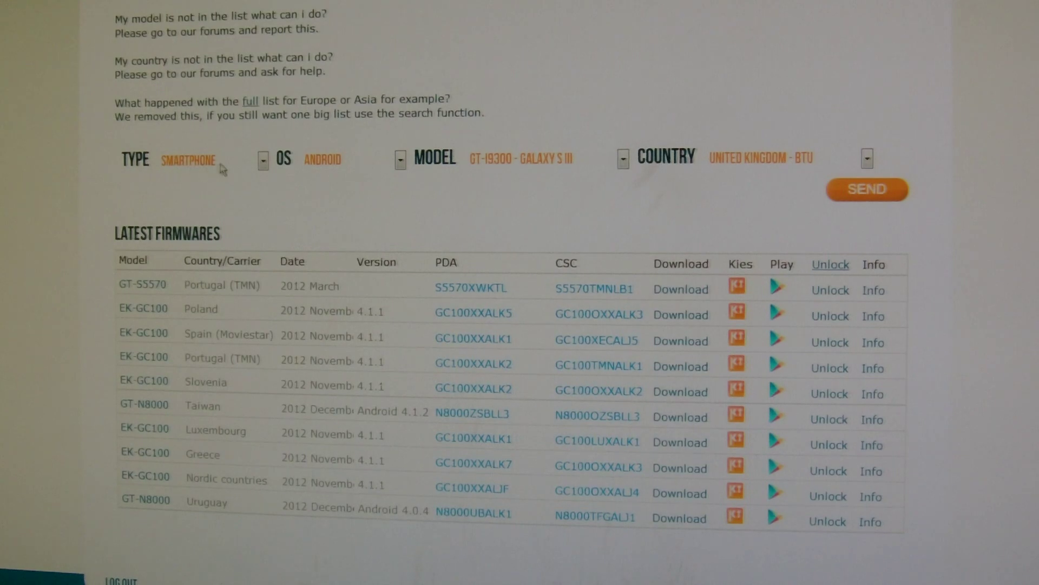
Step: Search for Tablet, Android, GT-P5110 Galaxy Tab 2 10.1 WiFi firmware for United Kingdom - BTU
left_click(265, 162)
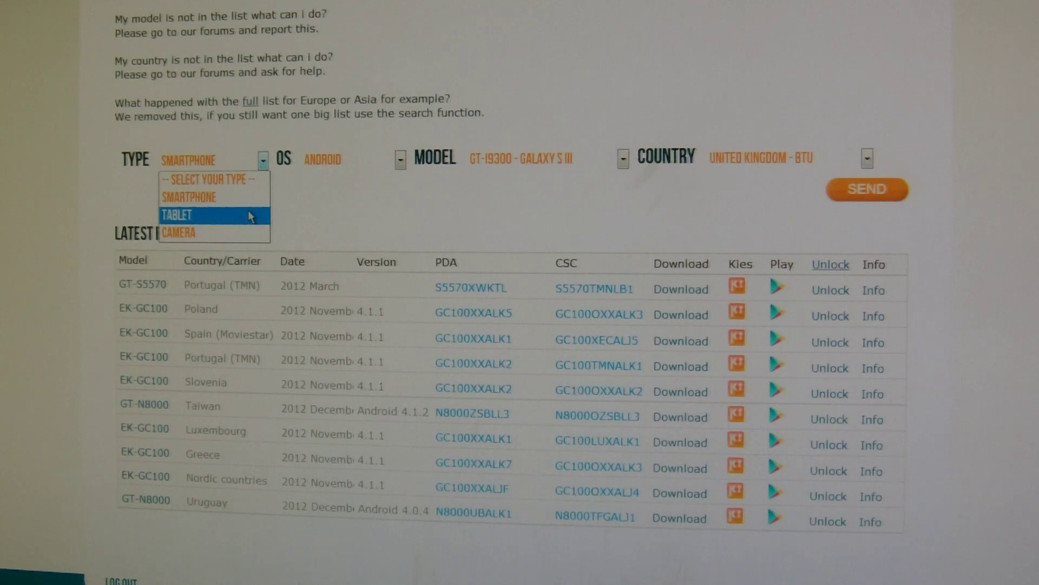
left_click(252, 216)
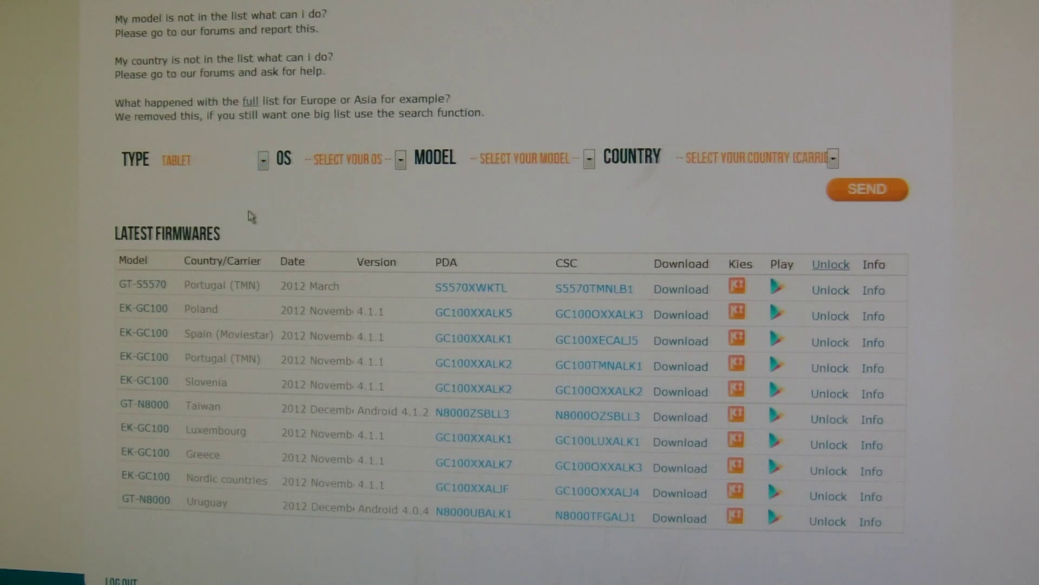
left_click(400, 160)
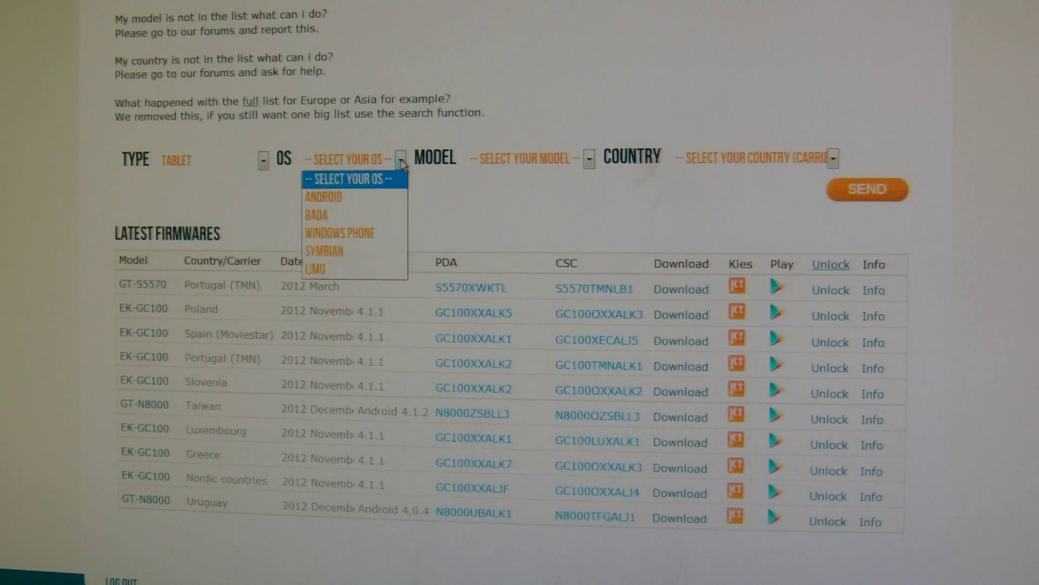
left_click(381, 199)
left_click(623, 159)
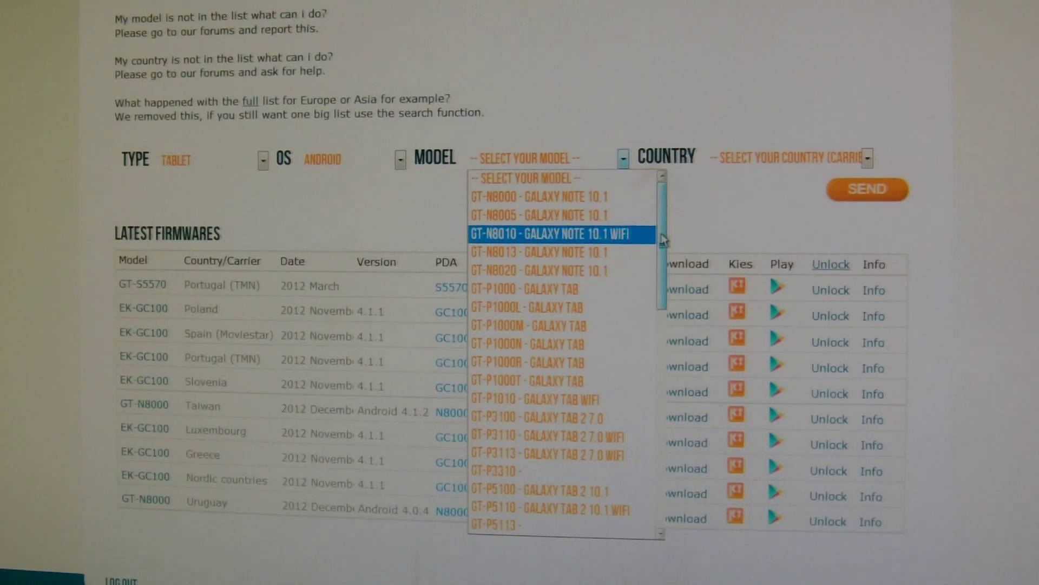
left_click_drag(662, 239, 662, 250)
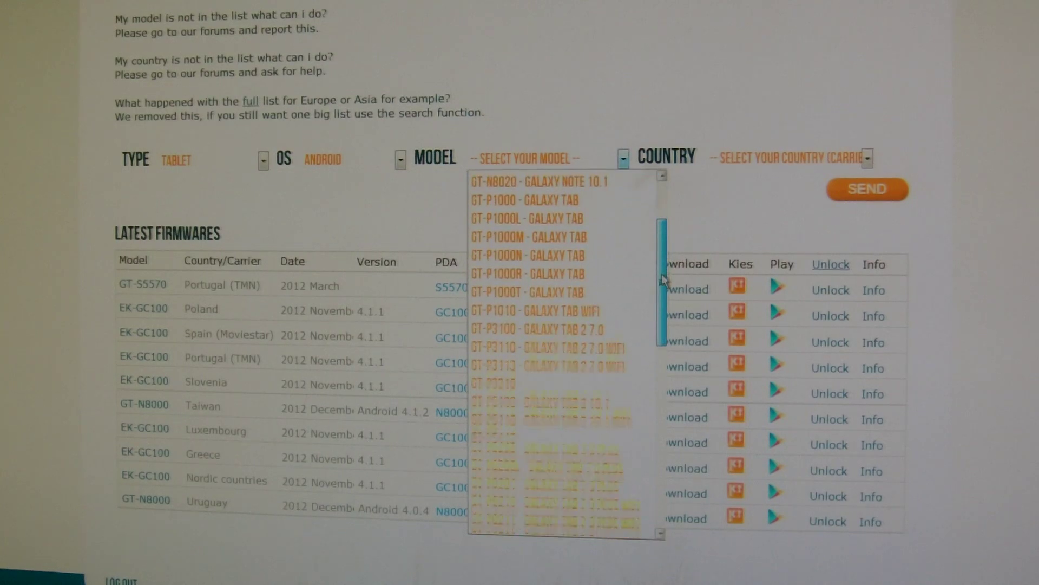
left_click_drag(663, 275, 664, 289)
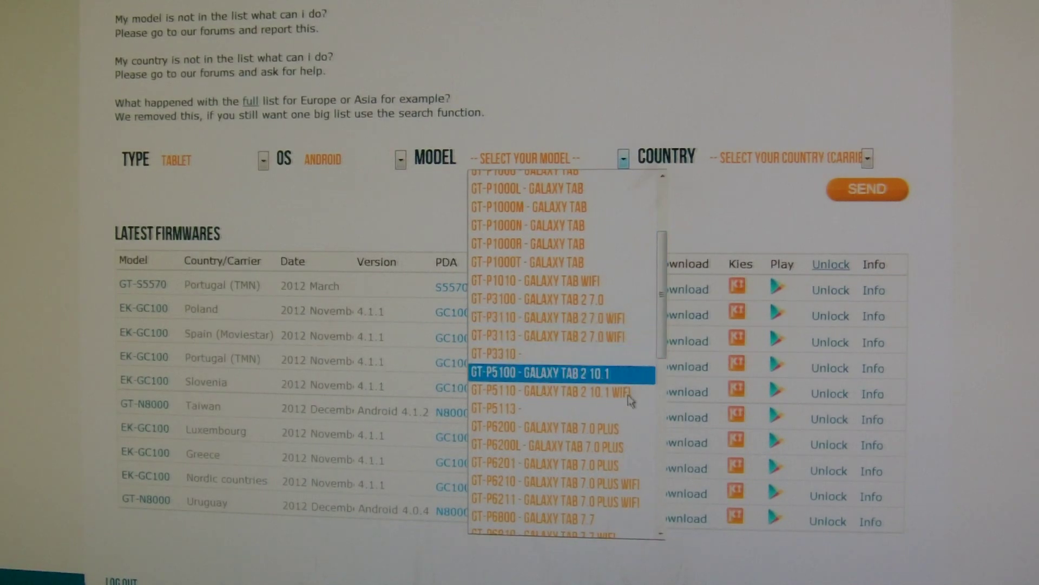
left_click(556, 393)
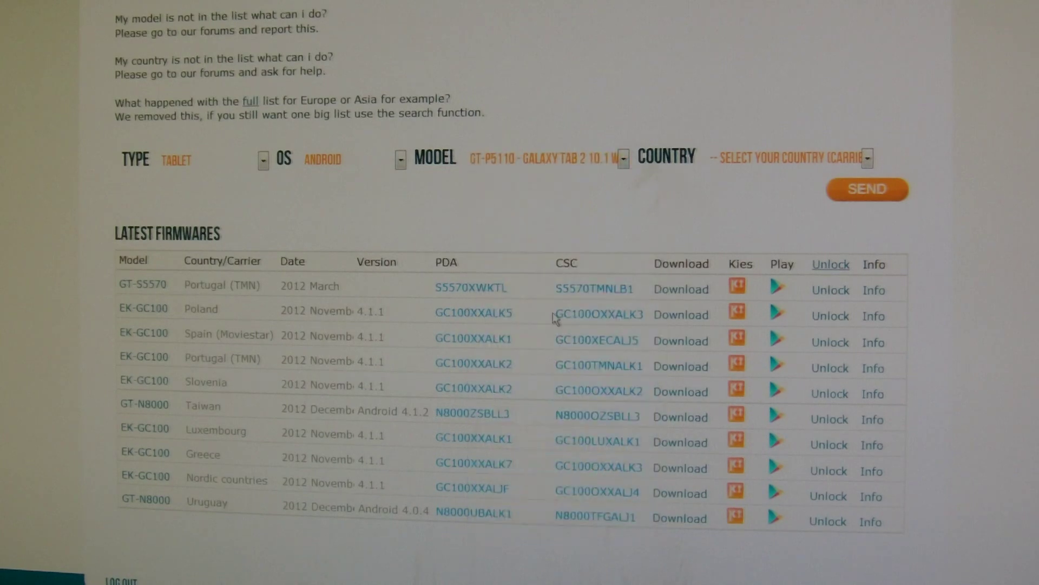
left_click(869, 160)
left_click_drag(893, 203, 890, 398)
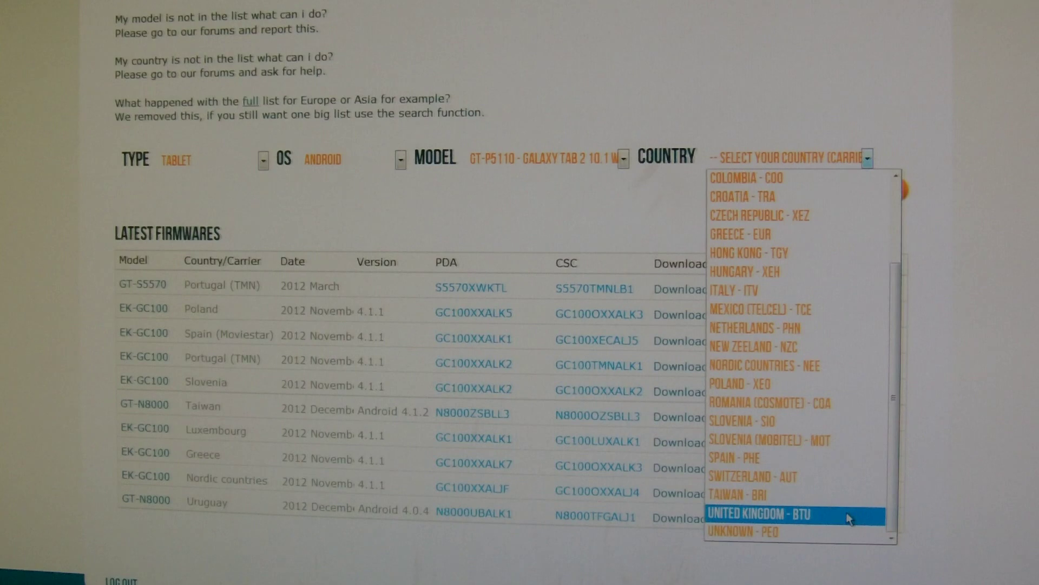
left_click(846, 513)
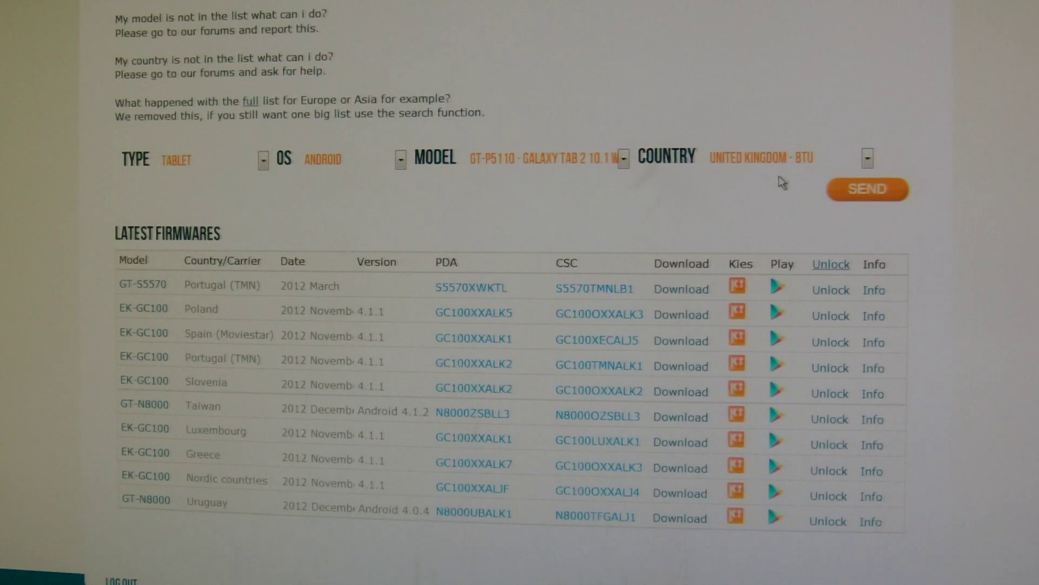
left_click(825, 213)
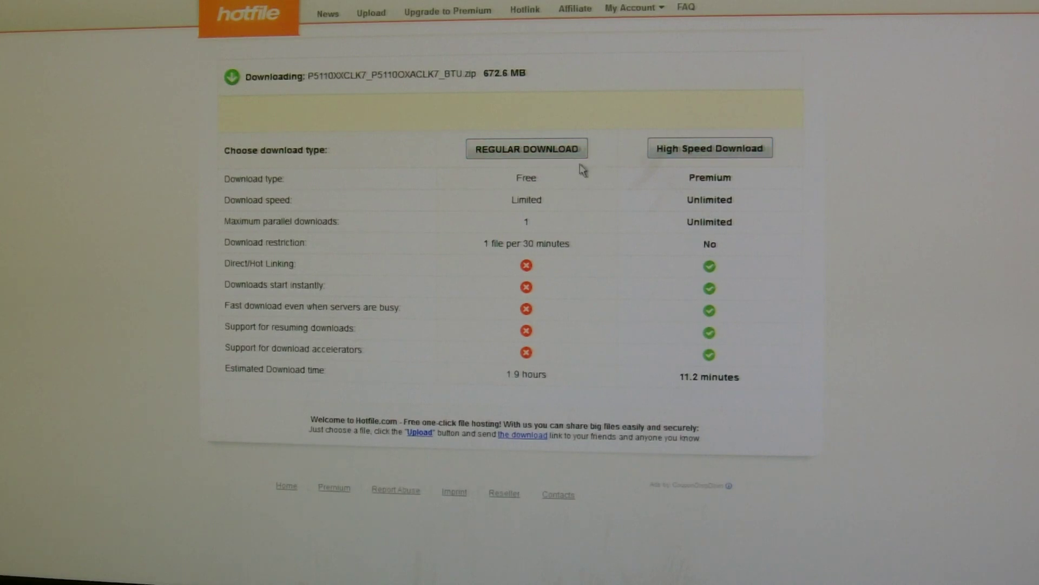
Step: Switch to the XDA CF-Auto-Root forum thread in the browser
left_click(930, 23)
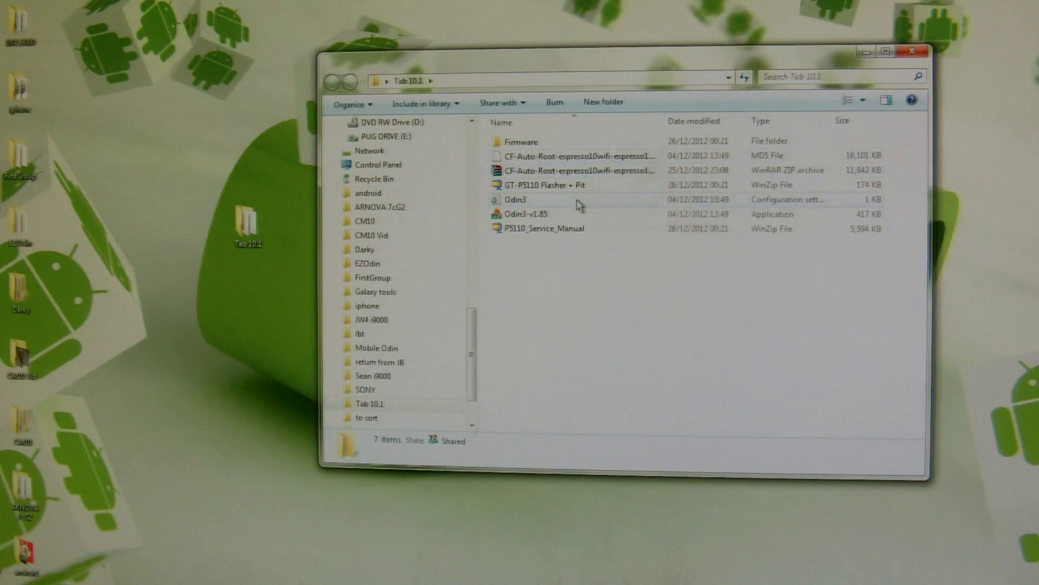
Step: Look inside the Firmware folder, then return to the Tab 10.1 folder
double_click(520, 143)
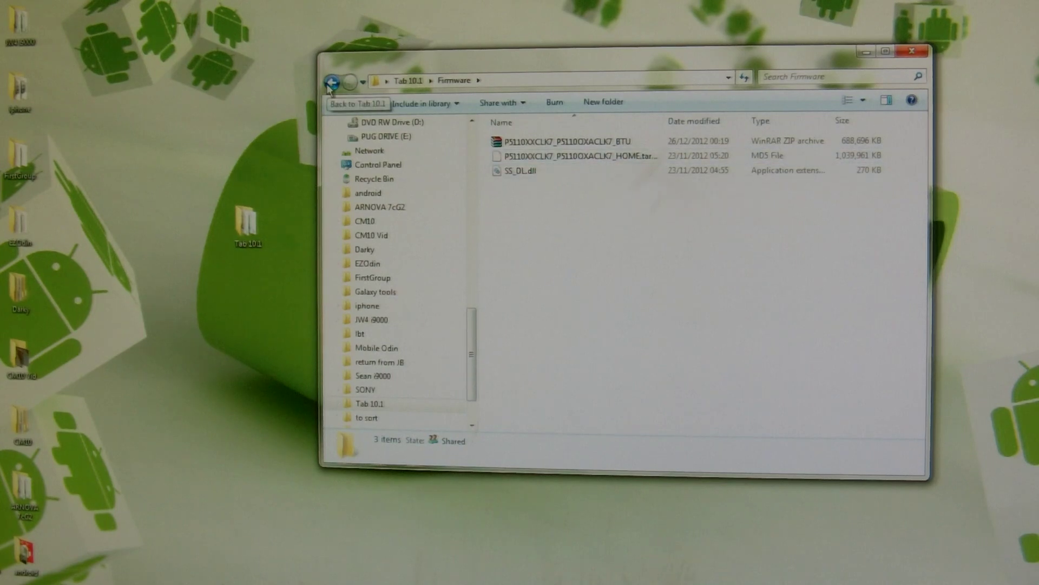
left_click(332, 83)
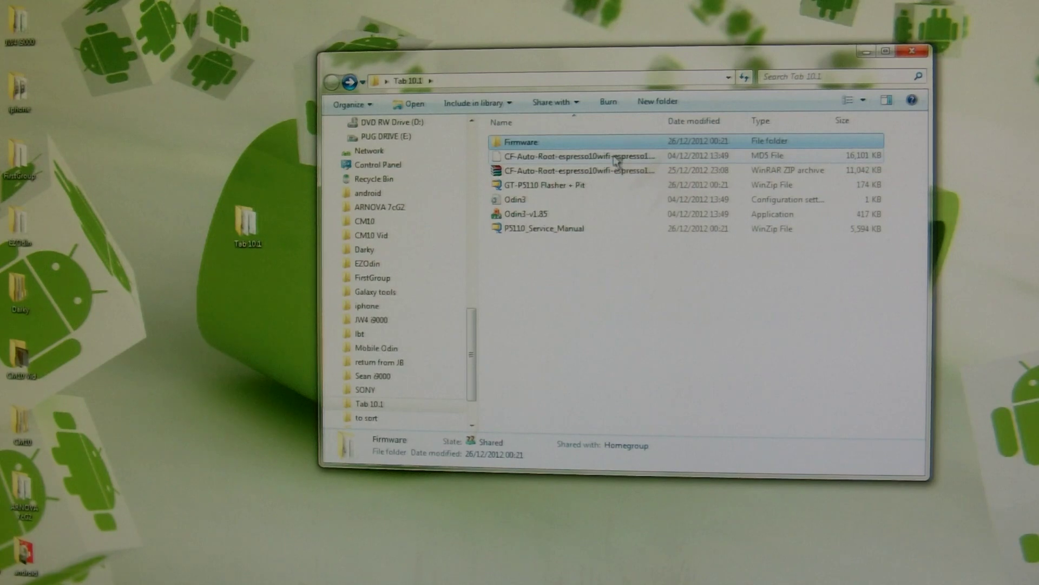
Step: Launch Odin3-v1.85.exe and approve the User Account Control prompt
double_click(534, 217)
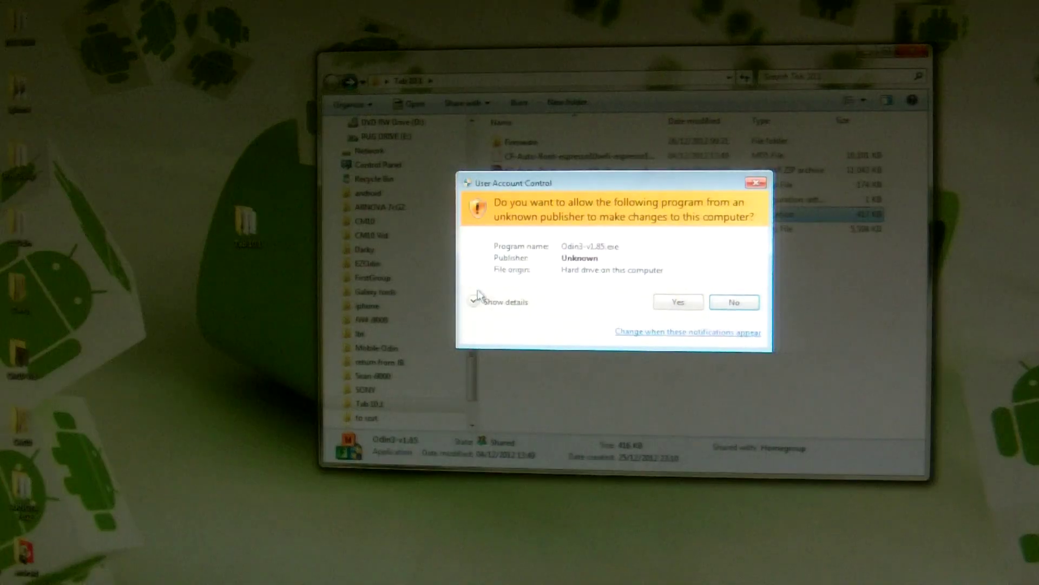
left_click(679, 302)
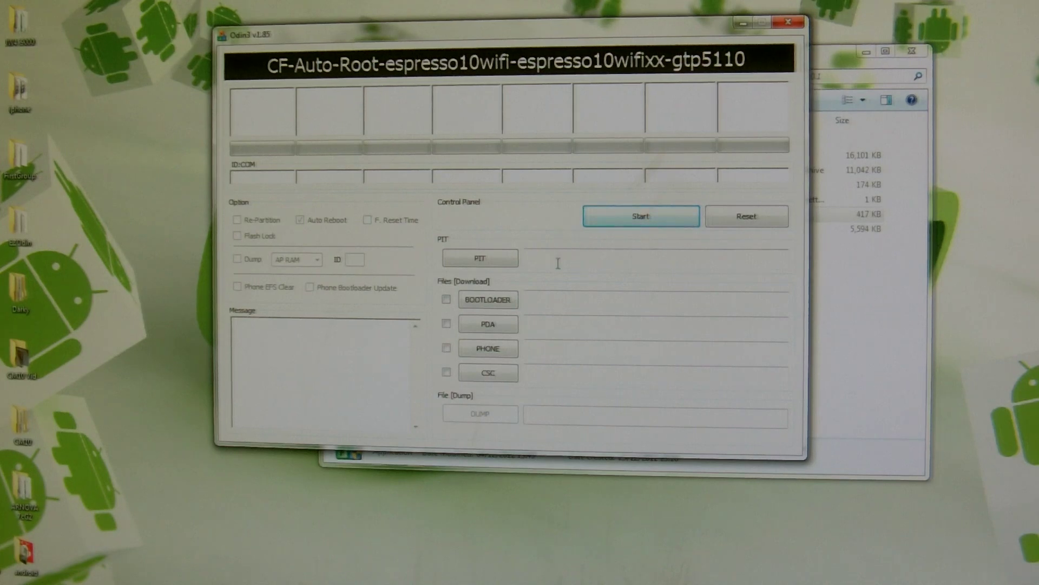
Step: Load P5110XXCLK7_P5110OXACLK7_HOME.tar.md5 from the Firmware folder as the PDA file
left_click(504, 328)
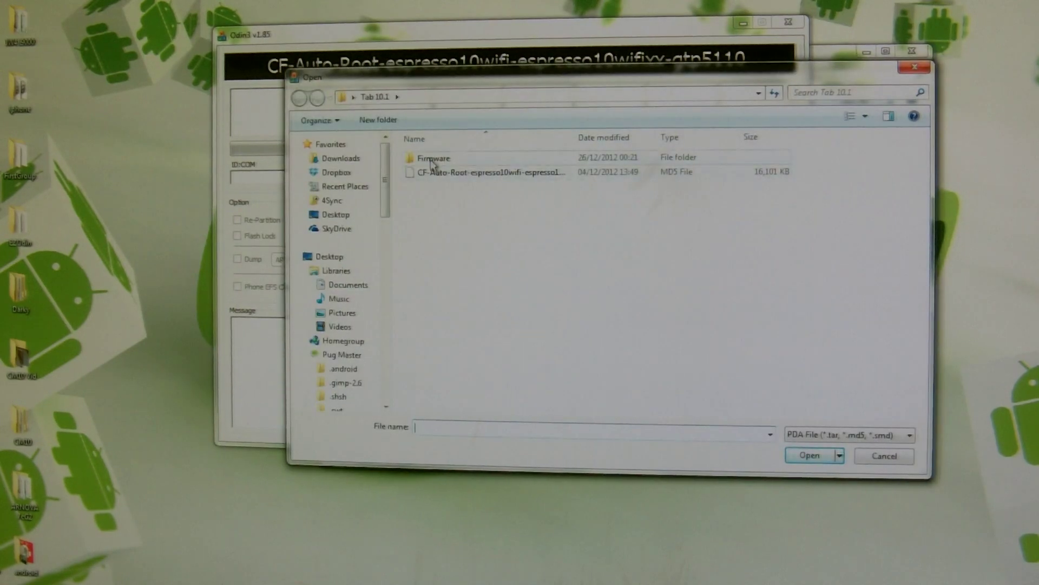
double_click(433, 159)
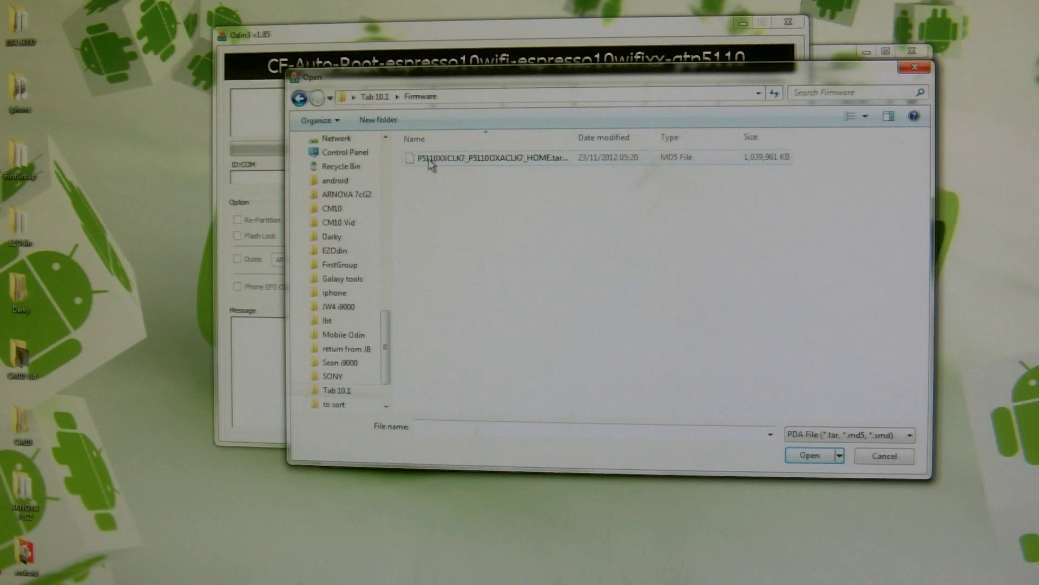
left_click(432, 160)
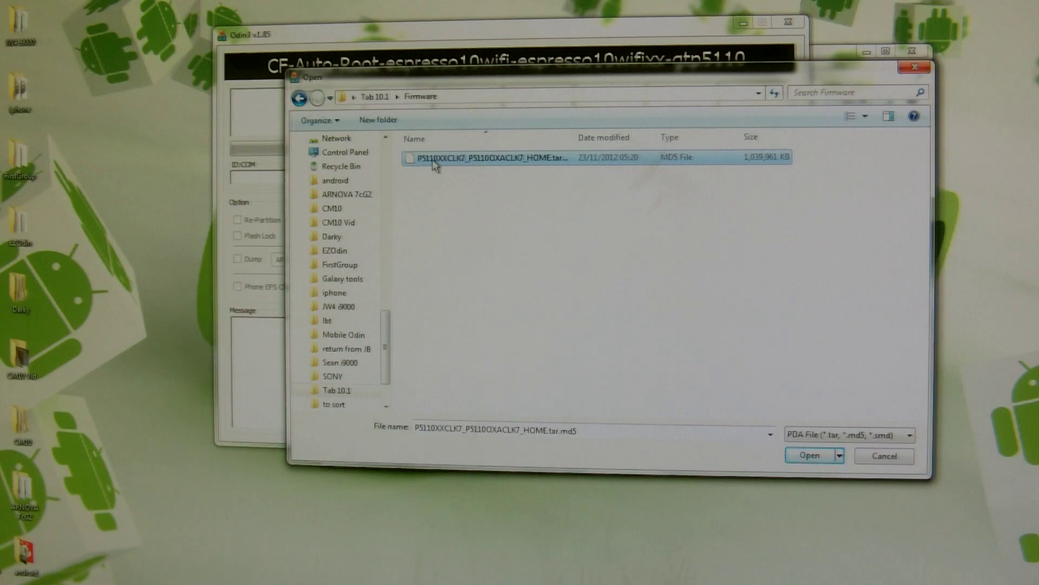
left_click(809, 456)
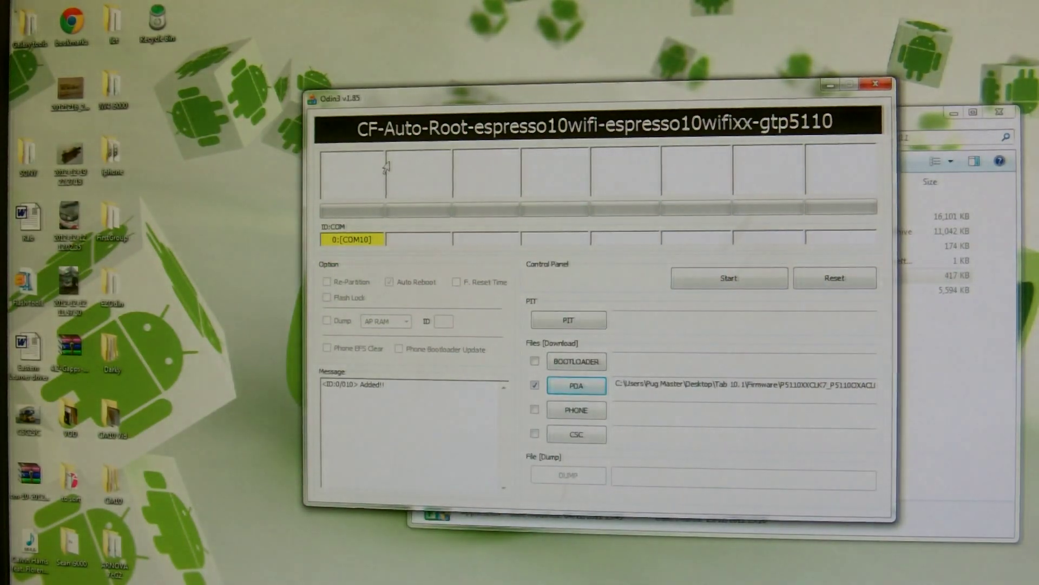
Step: Start flashing the P5110XXCLK7 firmware and wait for the PASS! result
left_click(738, 287)
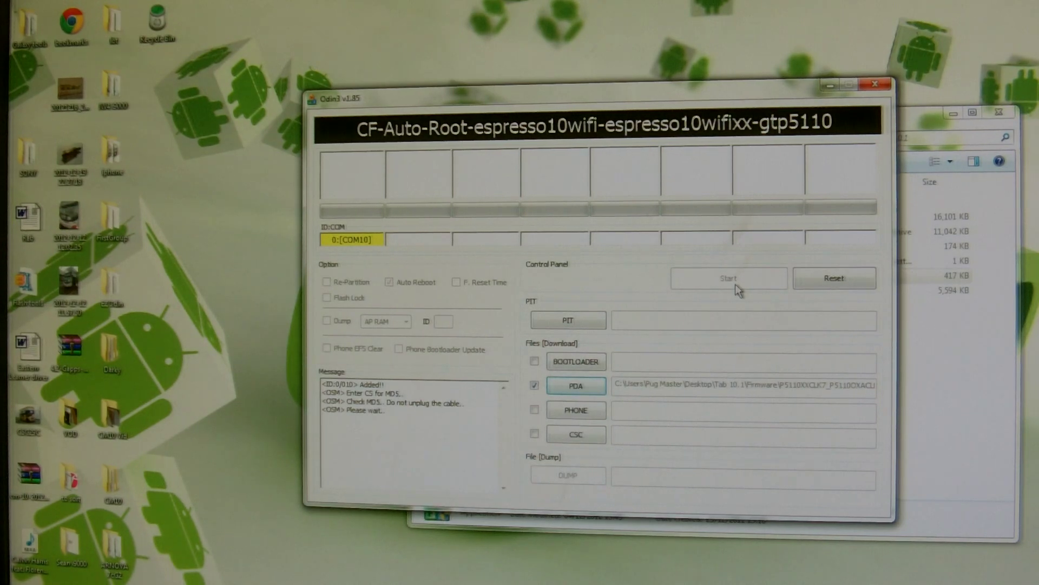
left_click(735, 281)
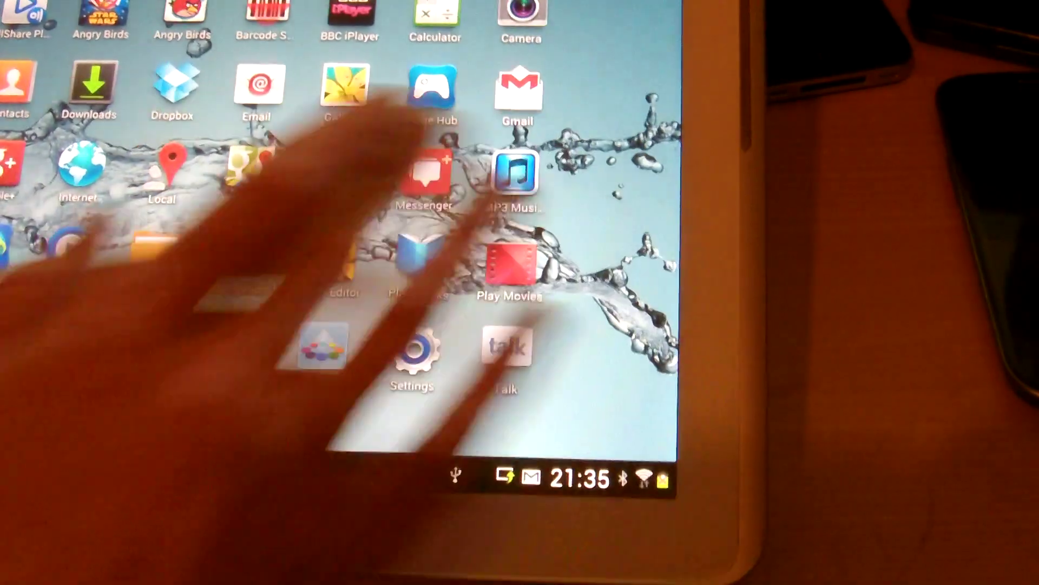
Step: Swipe through the rebooted tablet's home screen app pages
left_click_drag(487, 243, 162, 244)
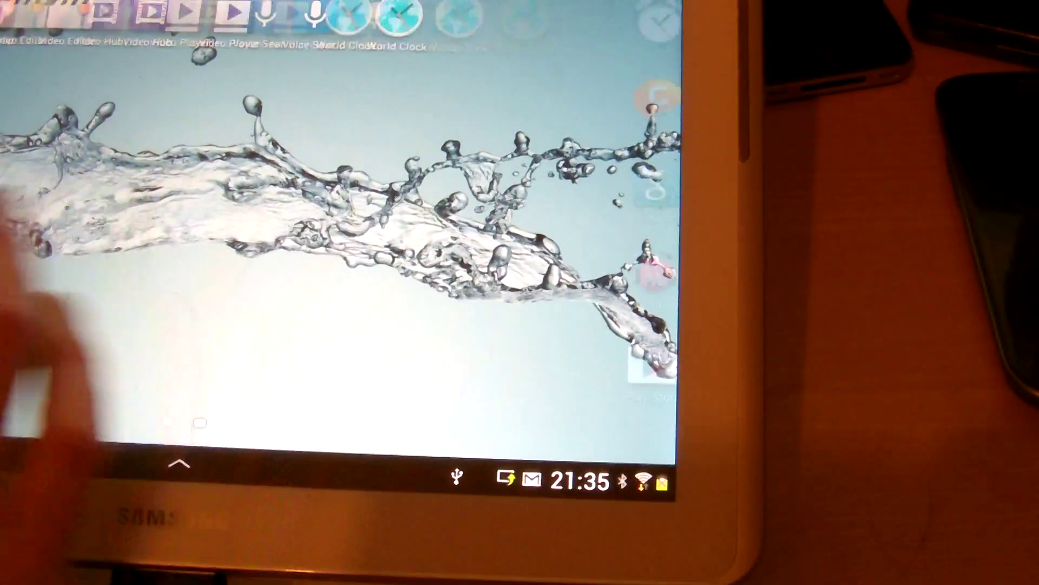
left_click_drag(488, 243, 162, 244)
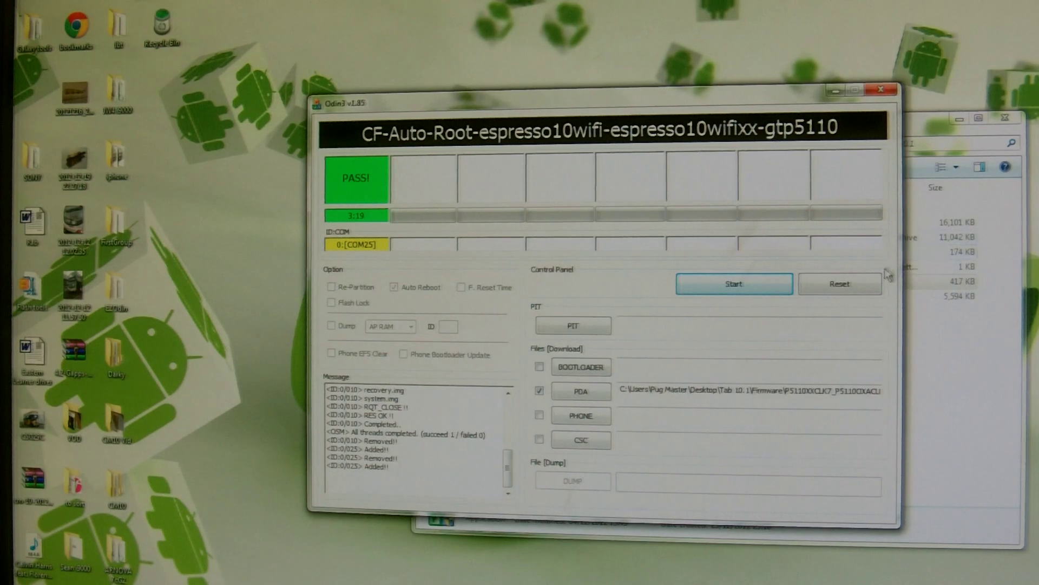
Step: Reset Odin3 and load CF-Auto-Root-espresso10wifi-espresso10wifixx-gtp5110.tar.md5 from Tab 10.1 as PDA
left_click(867, 287)
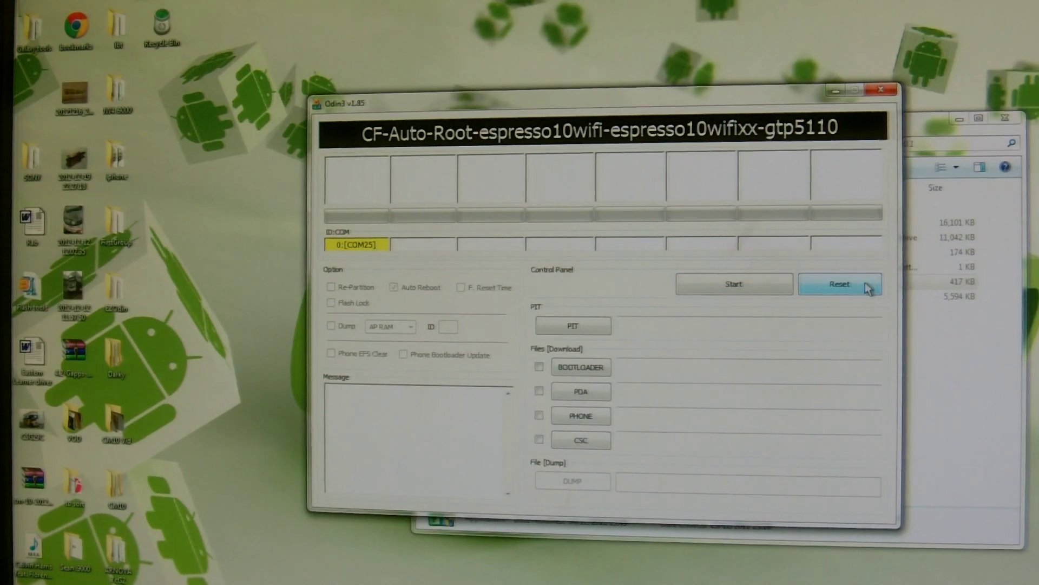
left_click(582, 395)
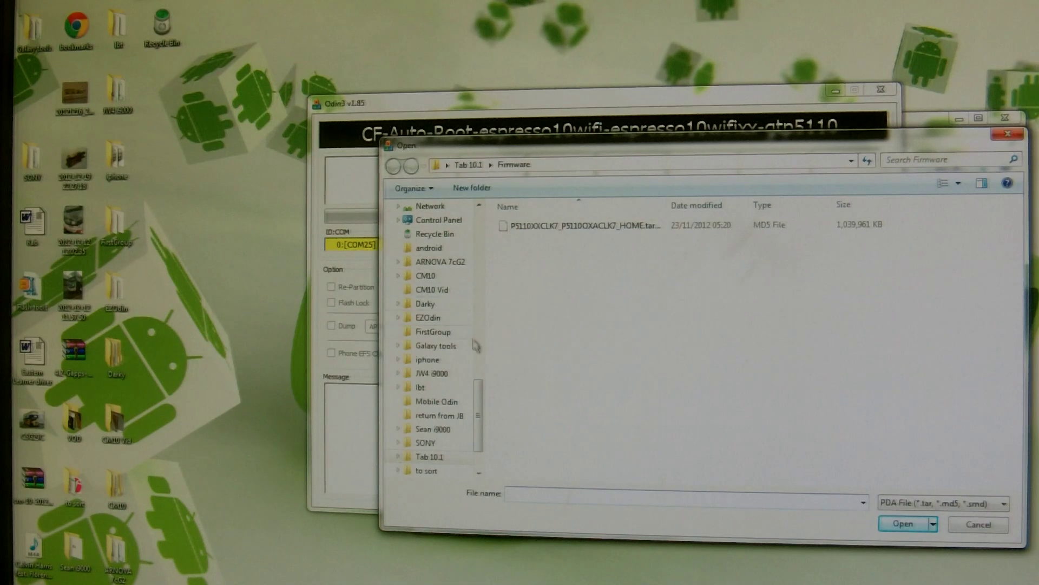
left_click_drag(479, 397, 480, 242)
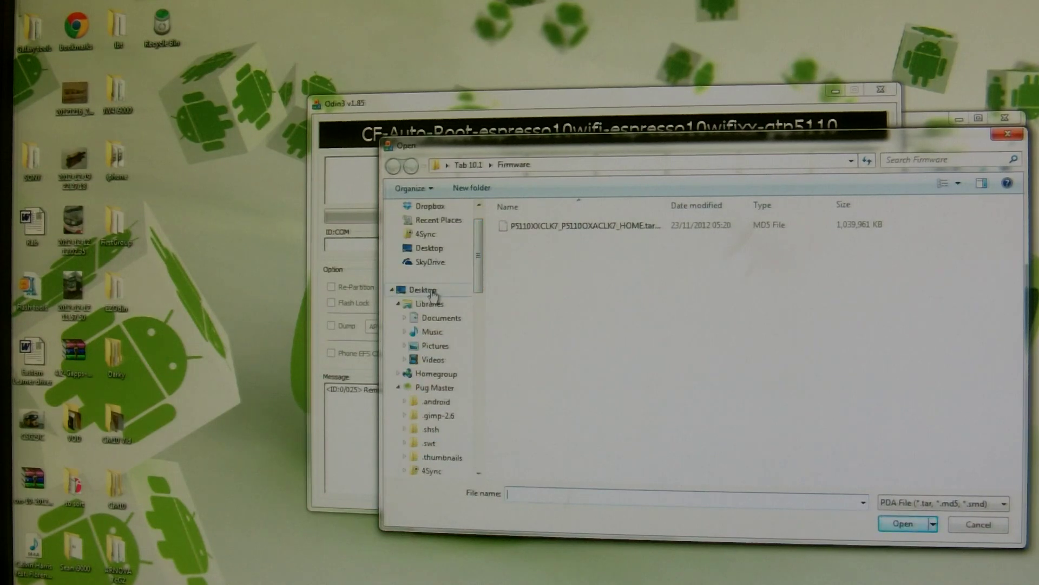
left_click(423, 290)
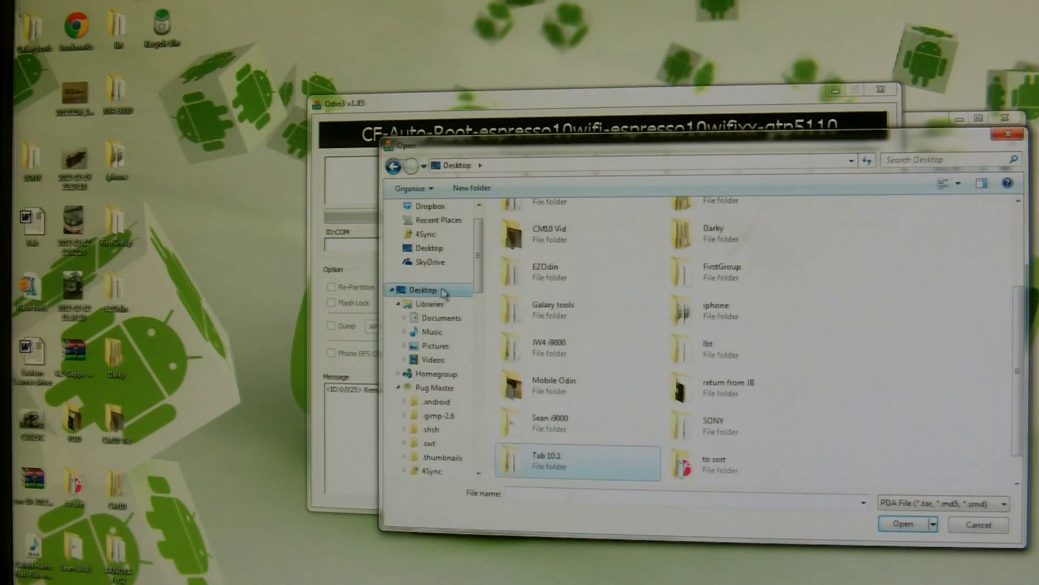
double_click(541, 459)
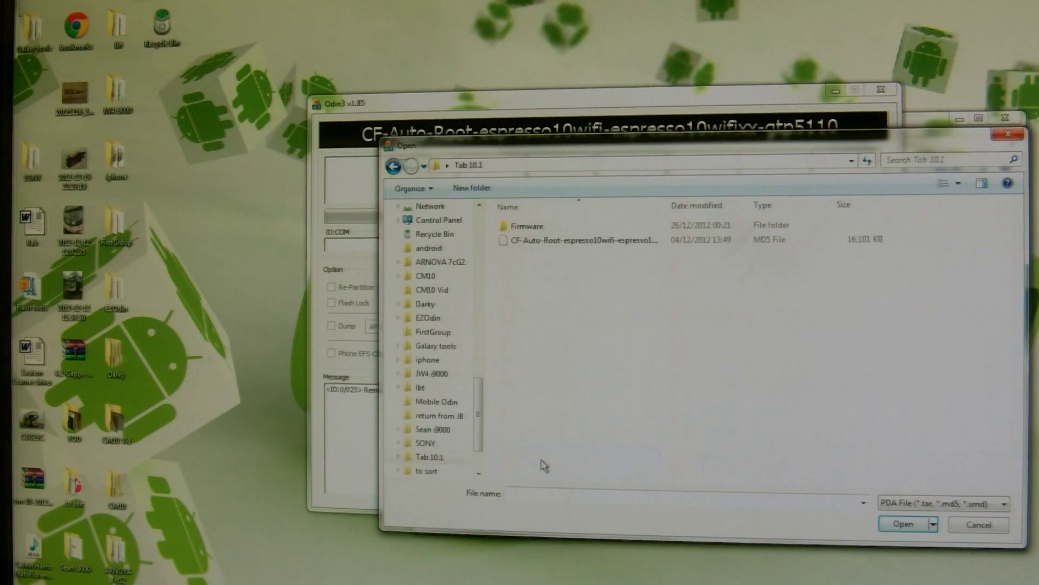
left_click(542, 240)
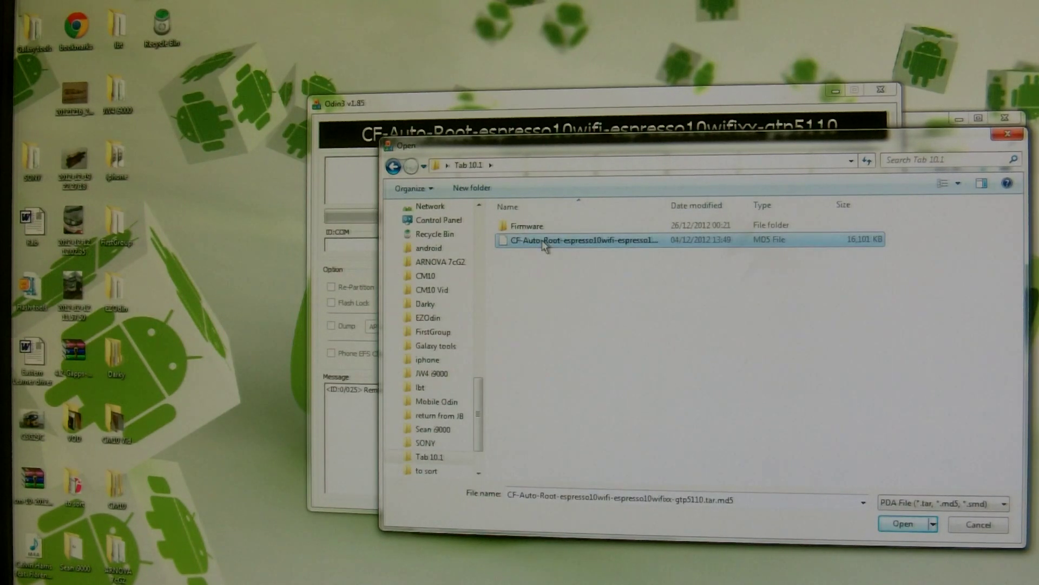
left_click(896, 526)
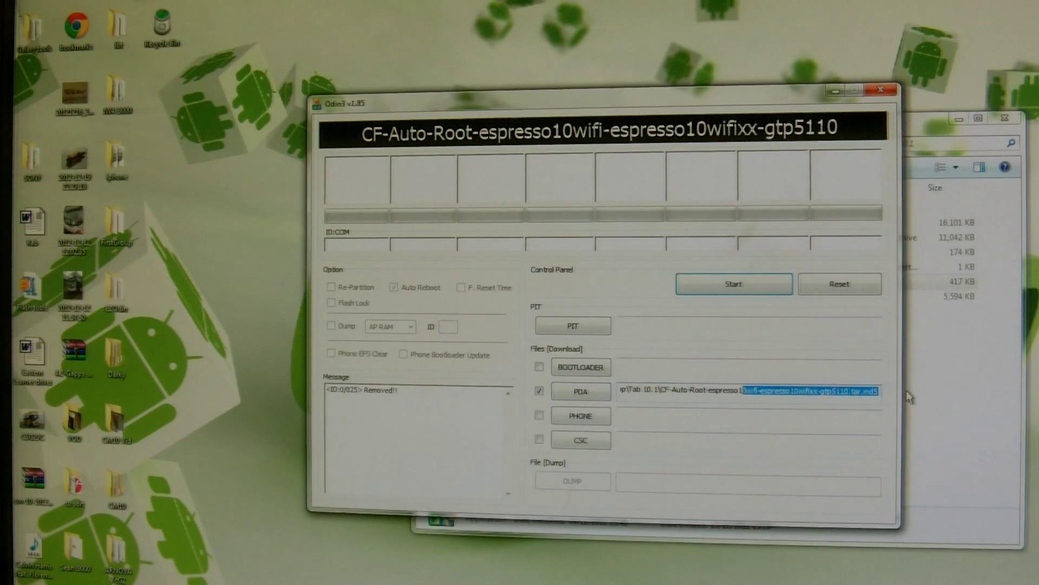
Step: Deselect the file path text while waiting for the tablet on COM10
left_click(871, 393)
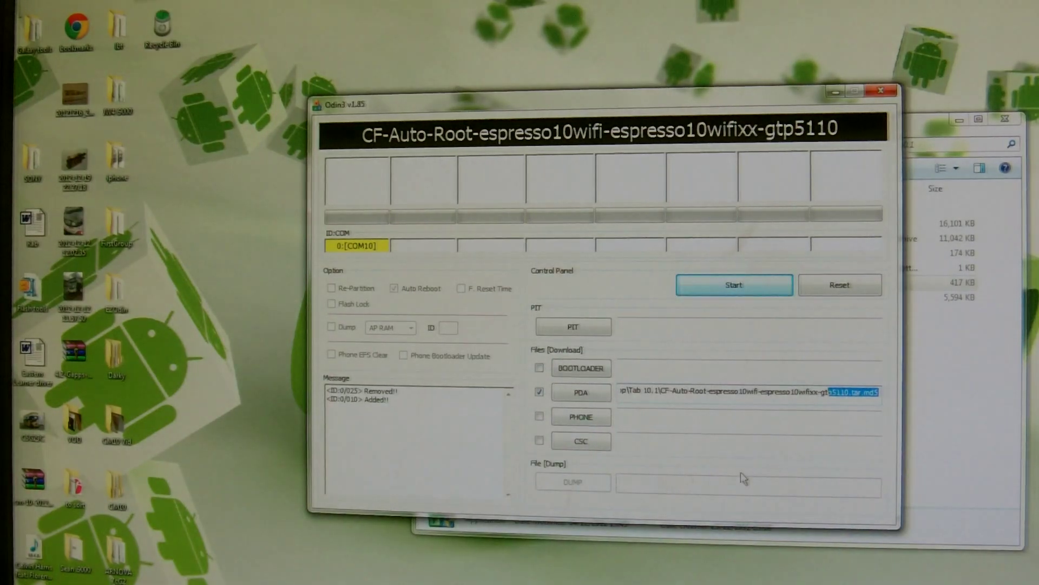
Step: Start flashing CF-Auto-Root to the Galaxy Tab and wait for PASS
left_click(778, 293)
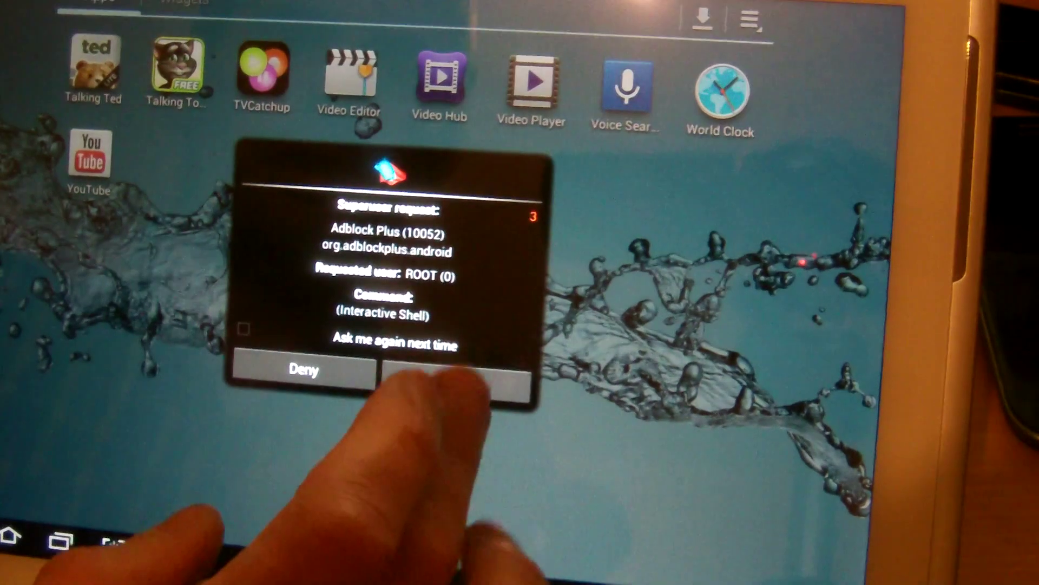
Step: Grant Adblock Plus root access, then launch the Play Store and start a search
left_click(439, 370)
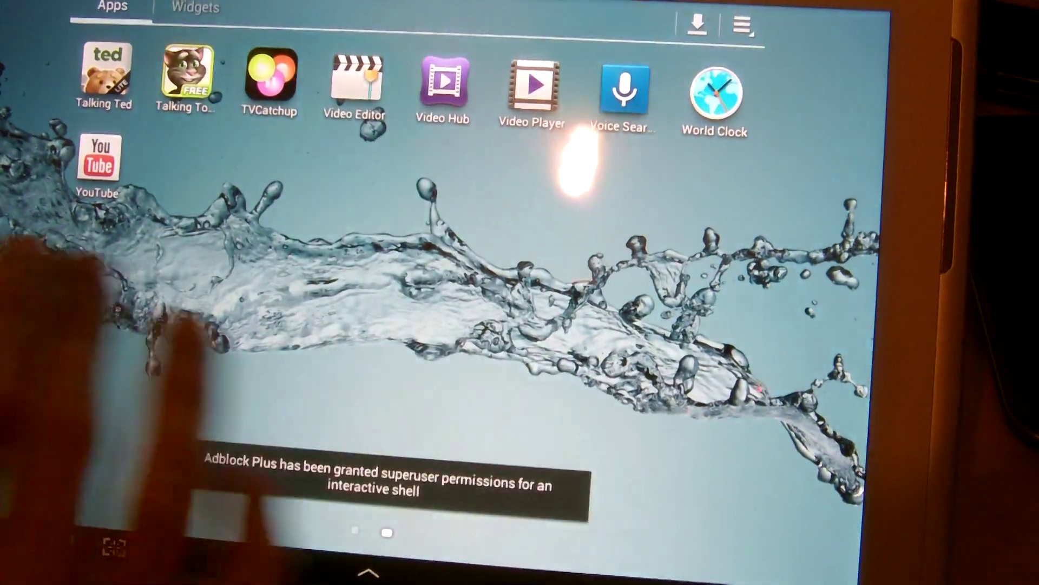
left_click_drag(243, 406, 650, 406)
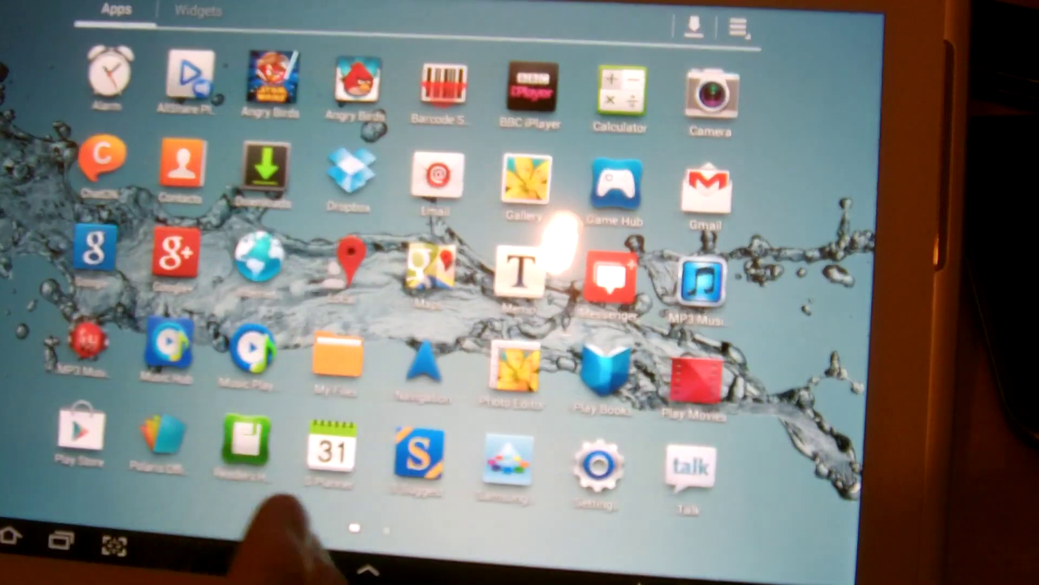
left_click(79, 434)
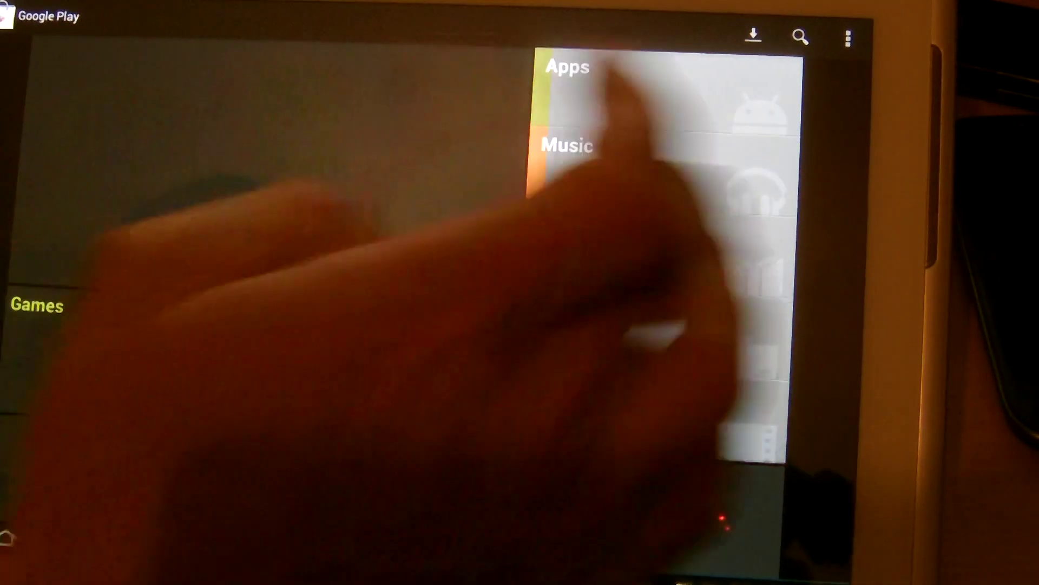
left_click(802, 38)
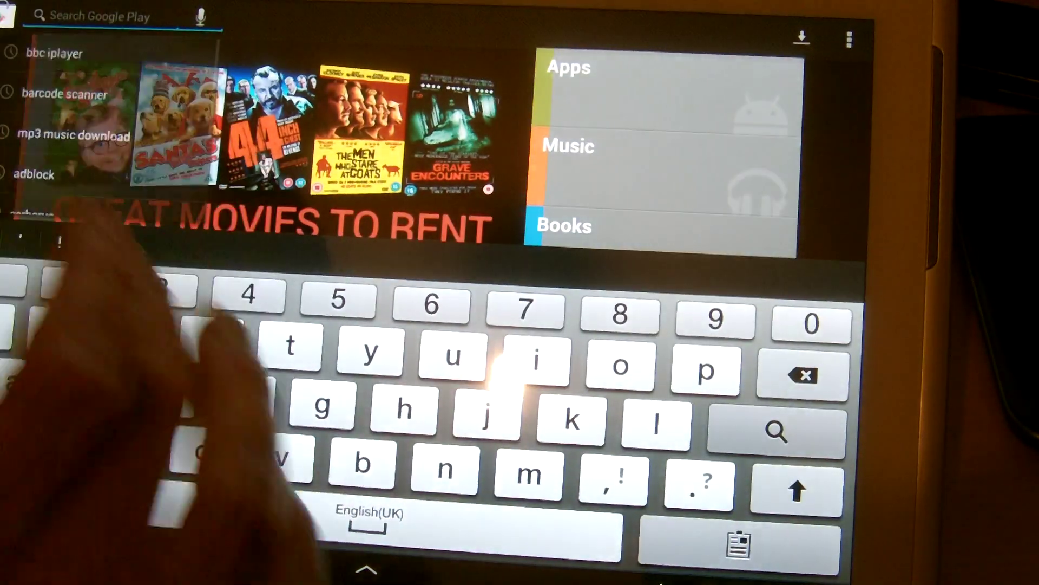
type("tr")
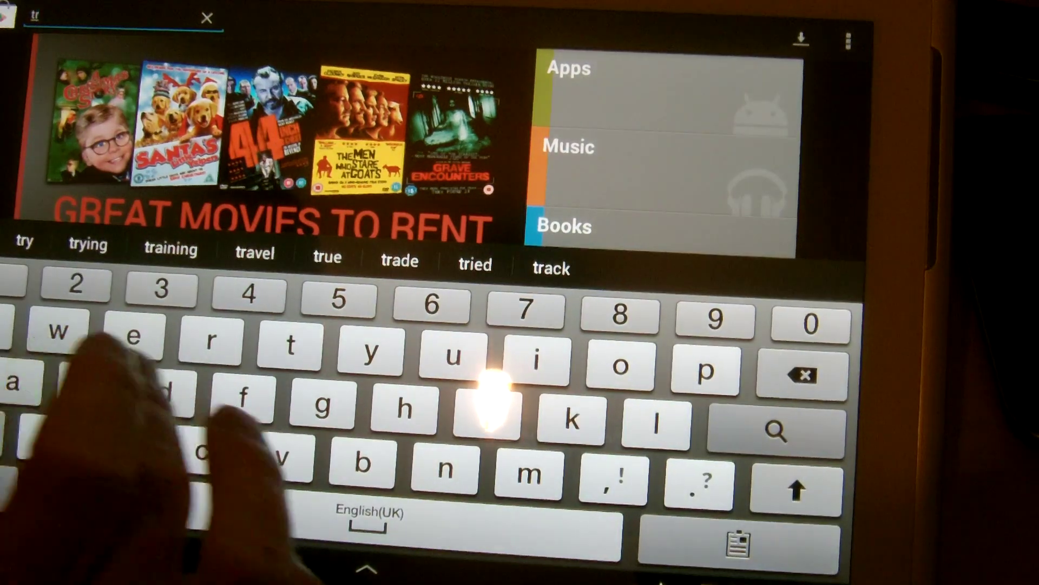
type("iang")
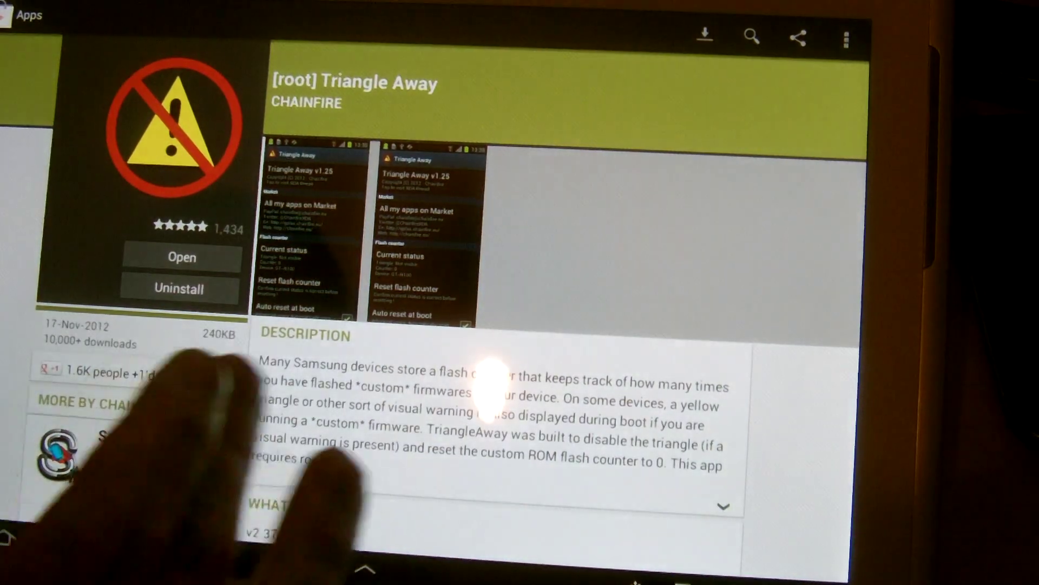
scroll(528, 407, "down", 2)
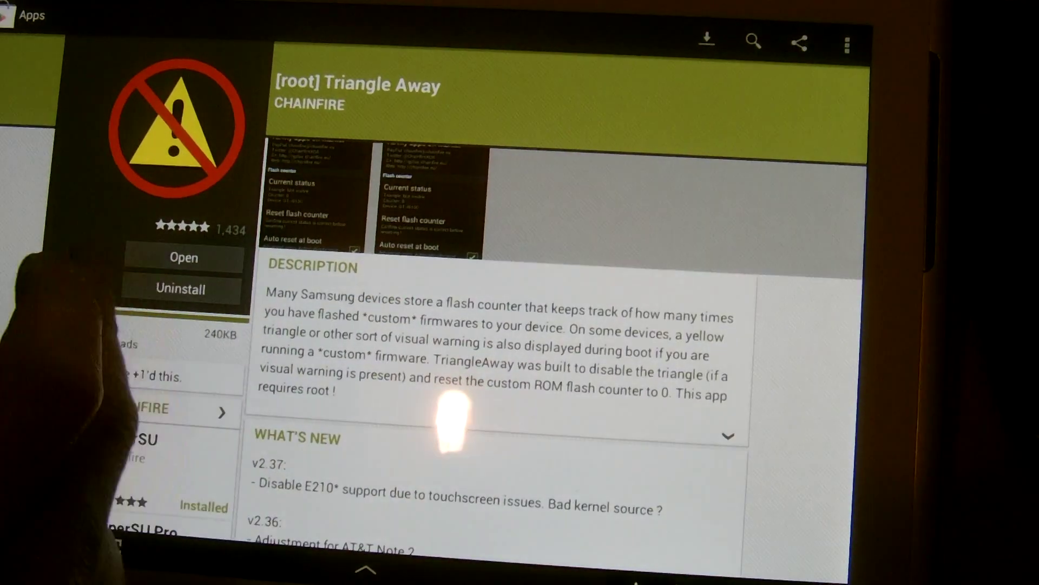
Step: Launch Triangle Away and confirm the flash counter reset past the DANGER warning
left_click(183, 258)
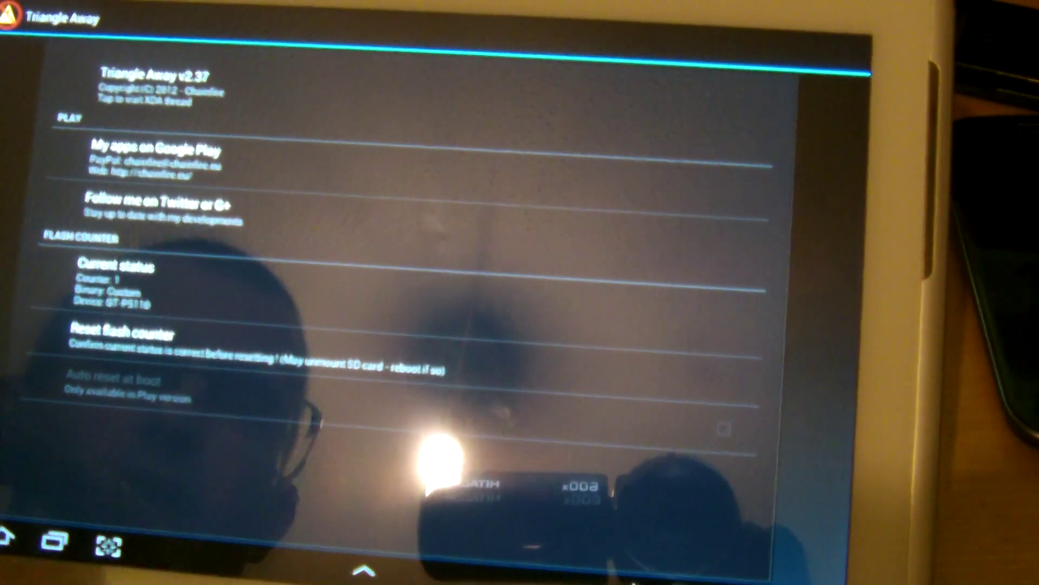
left_click(123, 336)
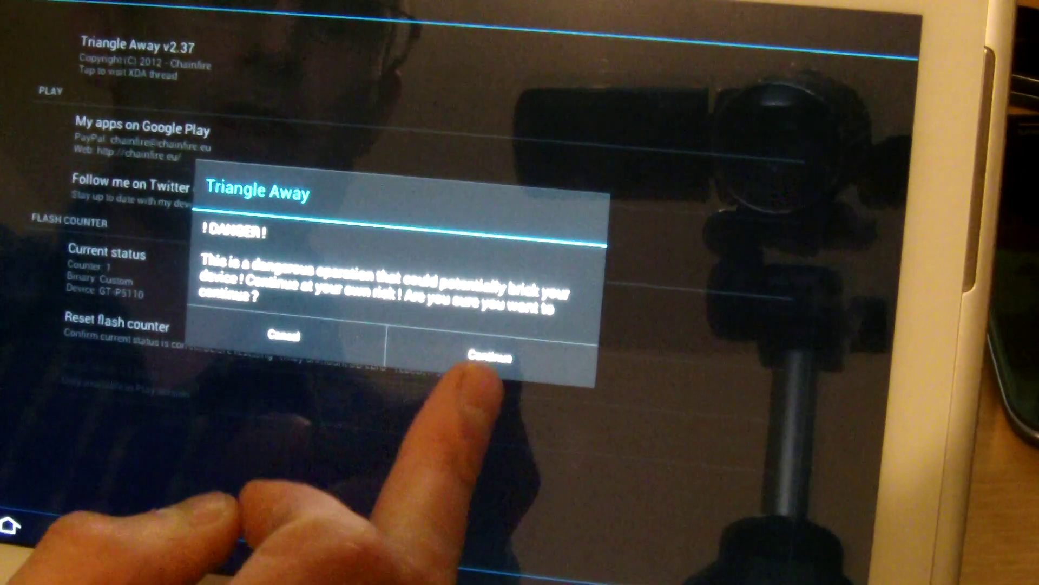
left_click(489, 359)
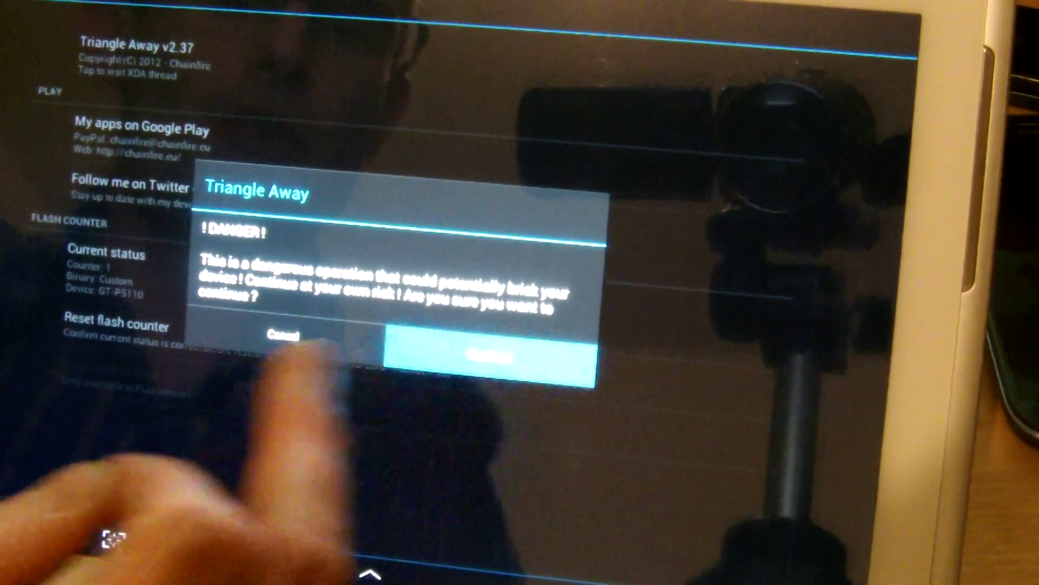